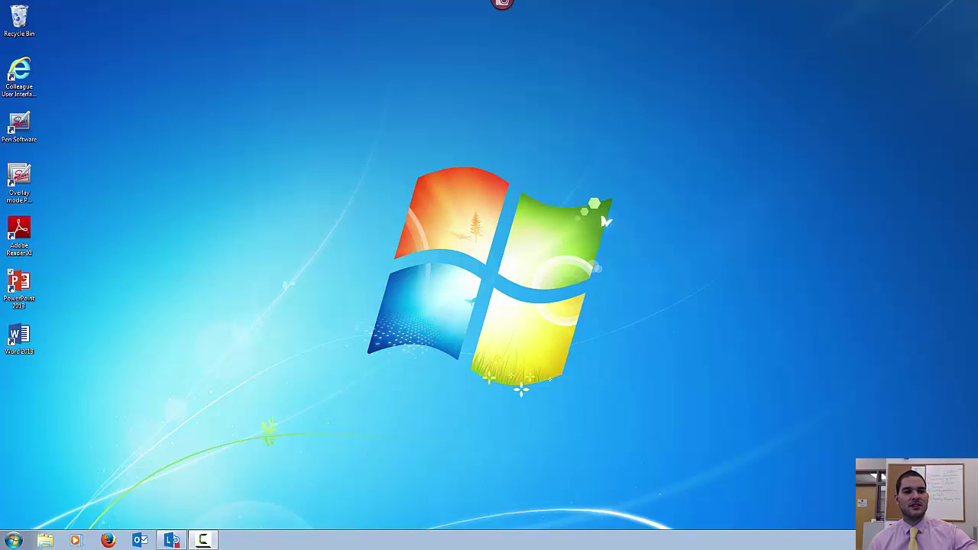
Open the Pen Software whiteboard from the desktop.
{"action": "mouse_move", "coordinate": [75, 129]}
{"action": "left_mouse_down"}
{"action": "mouse_move", "coordinate": [100, 124]}
{"action": "mouse_move", "coordinate": [69, 145]}
{"action": "mouse_move", "coordinate": [65, 105]}
{"action": "left_mouse_up"}
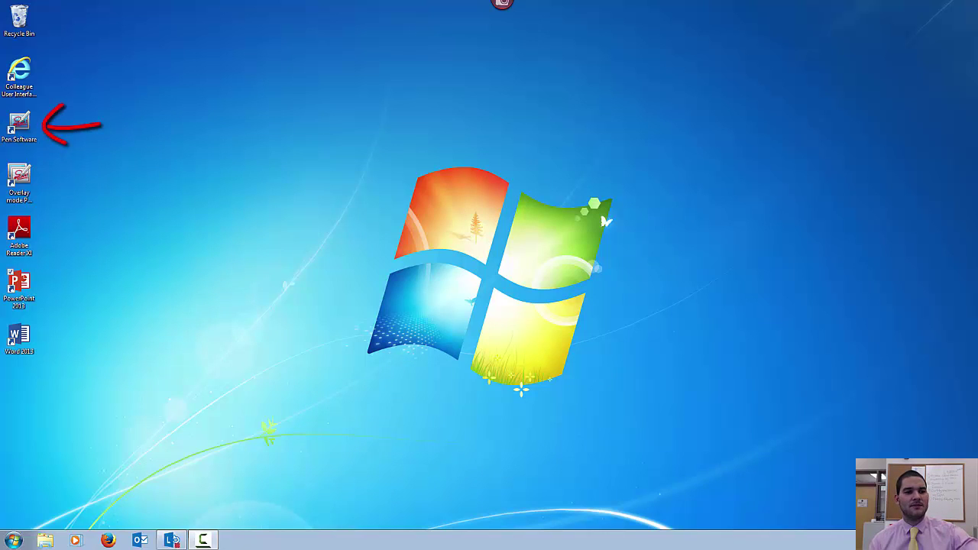
{"action": "double_click", "coordinate": [19, 123]}
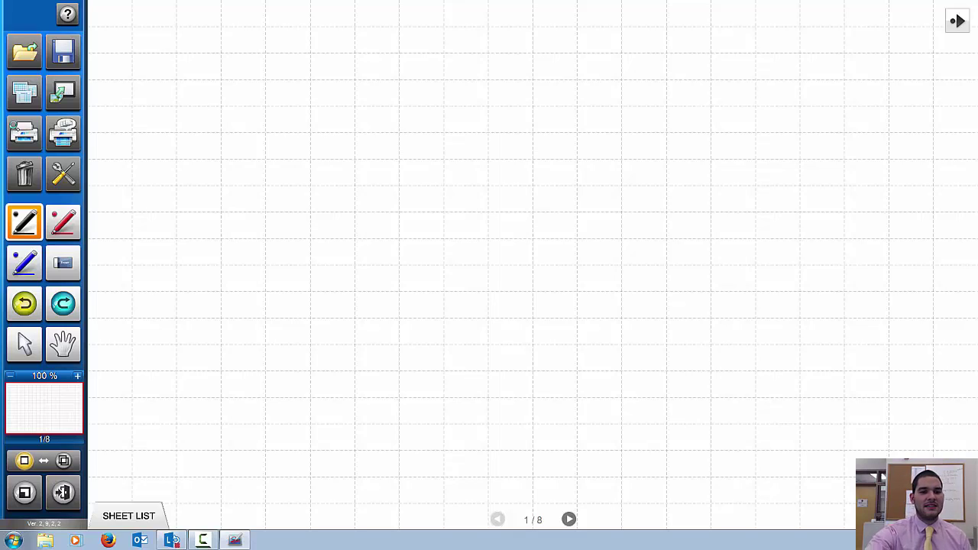
Handwrite a first name in black on the empty whiteboard sheet and undo all of its strokes.
{"action": "mouse_move", "coordinate": [312, 349]}
{"action": "left_mouse_down"}
{"action": "mouse_move", "coordinate": [347, 178]}
{"action": "mouse_move", "coordinate": [393, 350]}
{"action": "left_mouse_up"}
{"action": "left_click_drag", "start_coordinate": [324, 283], "coordinate": [416, 265]}
{"action": "left_click_drag", "start_coordinate": [512, 124], "coordinate": [507, 281]}
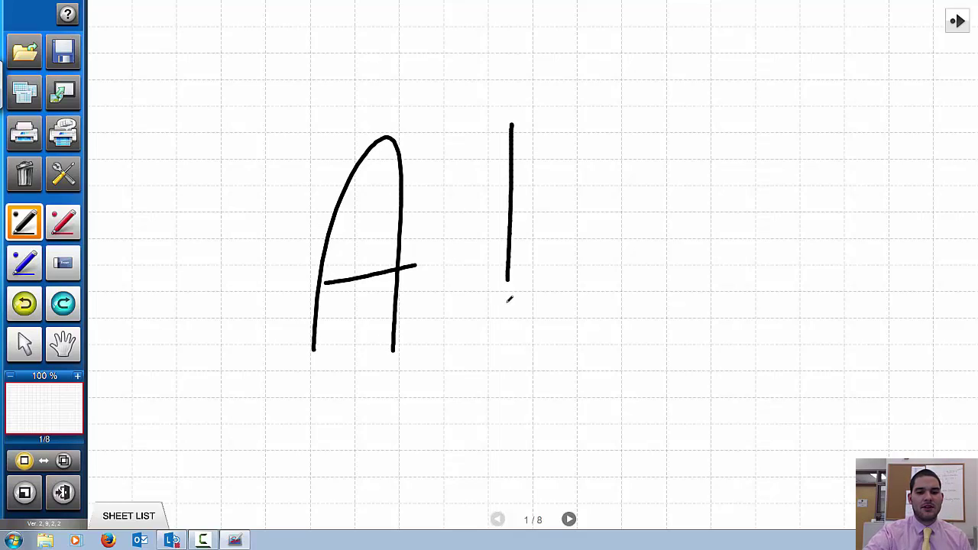
{"action": "mouse_move", "coordinate": [493, 243]}
{"action": "left_mouse_down"}
{"action": "mouse_move", "coordinate": [515, 284]}
{"action": "mouse_move", "coordinate": [504, 306]}
{"action": "left_mouse_up"}
{"action": "mouse_move", "coordinate": [575, 207]}
{"action": "left_mouse_down"}
{"action": "mouse_move", "coordinate": [545, 284]}
{"action": "mouse_move", "coordinate": [585, 317]}
{"action": "left_mouse_up"}
{"action": "mouse_move", "coordinate": [611, 214]}
{"action": "left_mouse_down"}
{"action": "mouse_move", "coordinate": [644, 210]}
{"action": "mouse_move", "coordinate": [682, 318]}
{"action": "left_mouse_up"}
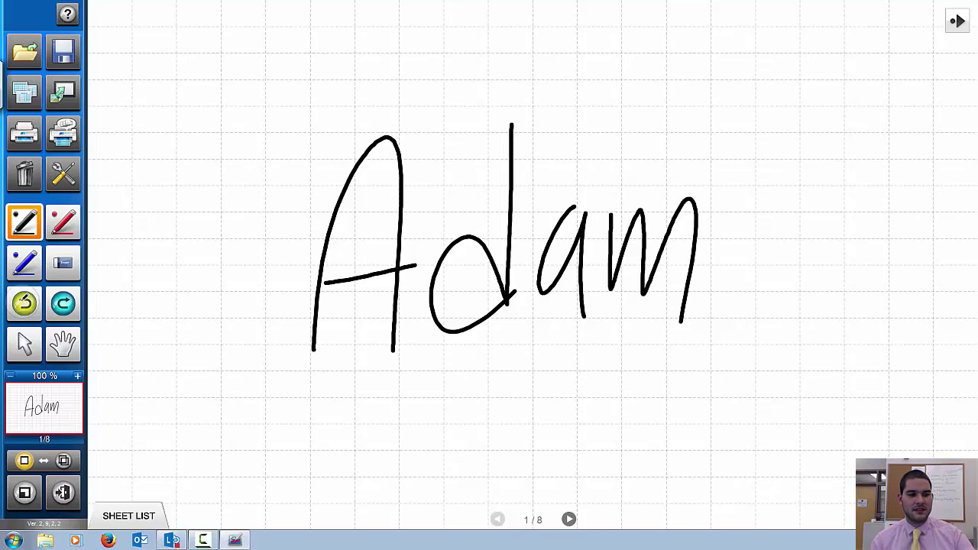
{"action": "key", "text": "ctrl+z"}
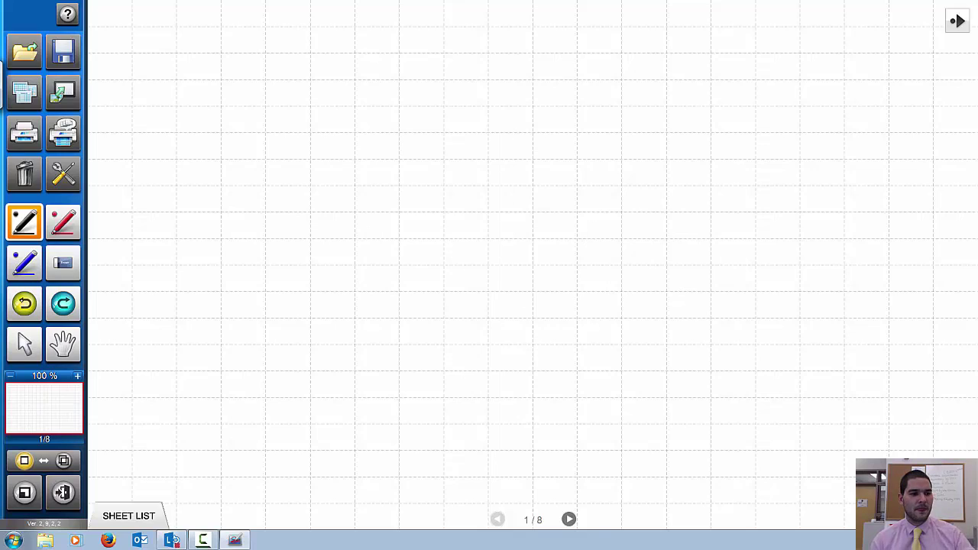
Handwrite the first name again in large black letters across the middle of the whiteboard sheet.
{"action": "mouse_move", "coordinate": [343, 189]}
{"action": "left_mouse_down"}
{"action": "mouse_move", "coordinate": [329, 328]}
{"action": "mouse_move", "coordinate": [392, 345]}
{"action": "left_mouse_up"}
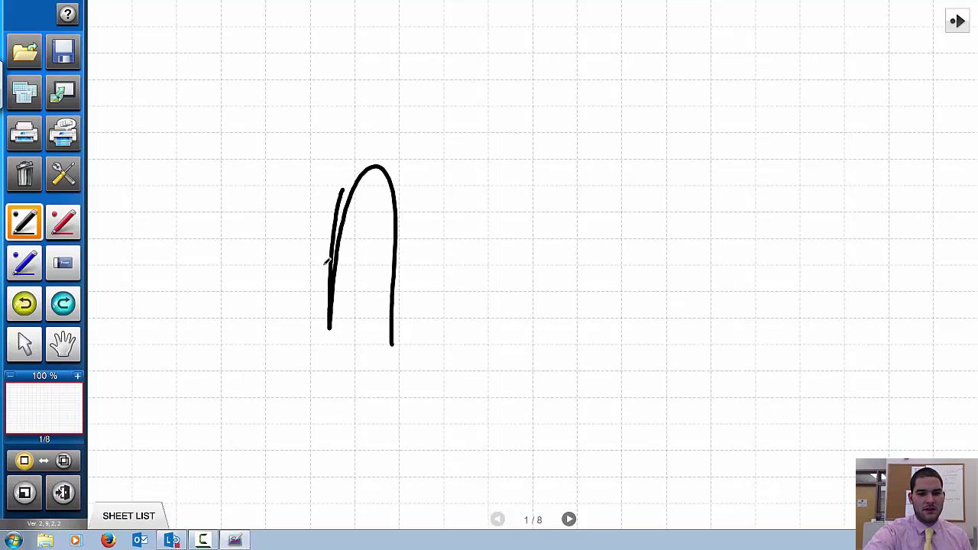
{"action": "left_click_drag", "start_coordinate": [323, 266], "coordinate": [413, 251]}
{"action": "left_click_drag", "start_coordinate": [473, 148], "coordinate": [481, 335]}
{"action": "left_click_drag", "start_coordinate": [459, 252], "coordinate": [466, 316]}
{"action": "mouse_move", "coordinate": [541, 224]}
{"action": "left_mouse_down"}
{"action": "mouse_move", "coordinate": [557, 244]}
{"action": "mouse_move", "coordinate": [570, 302]}
{"action": "left_mouse_up"}
{"action": "mouse_move", "coordinate": [607, 238]}
{"action": "left_mouse_down"}
{"action": "mouse_move", "coordinate": [607, 309]}
{"action": "mouse_move", "coordinate": [697, 215]}
{"action": "mouse_move", "coordinate": [715, 321]}
{"action": "left_mouse_up"}
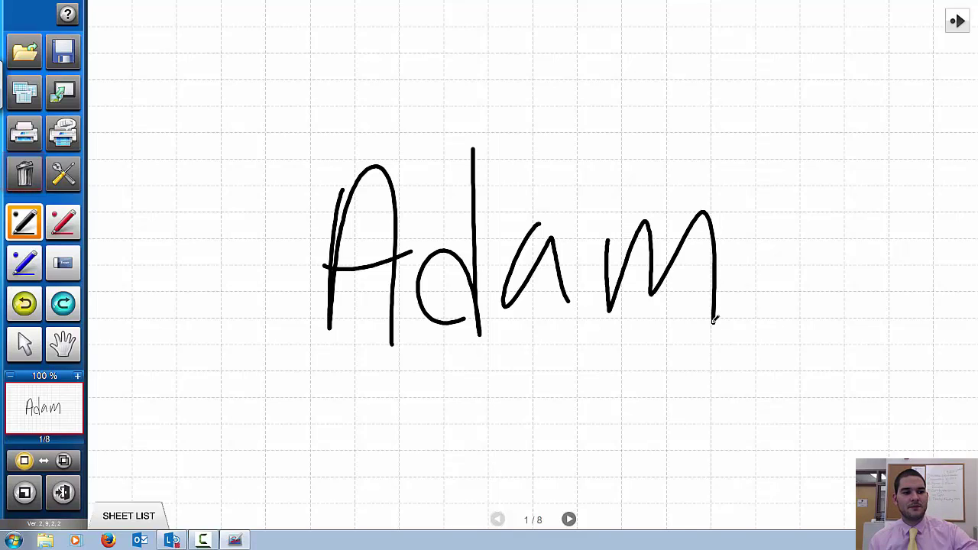
Delete all the handwriting on the current whiteboard sheet.
{"action": "left_click", "coordinate": [24, 173]}
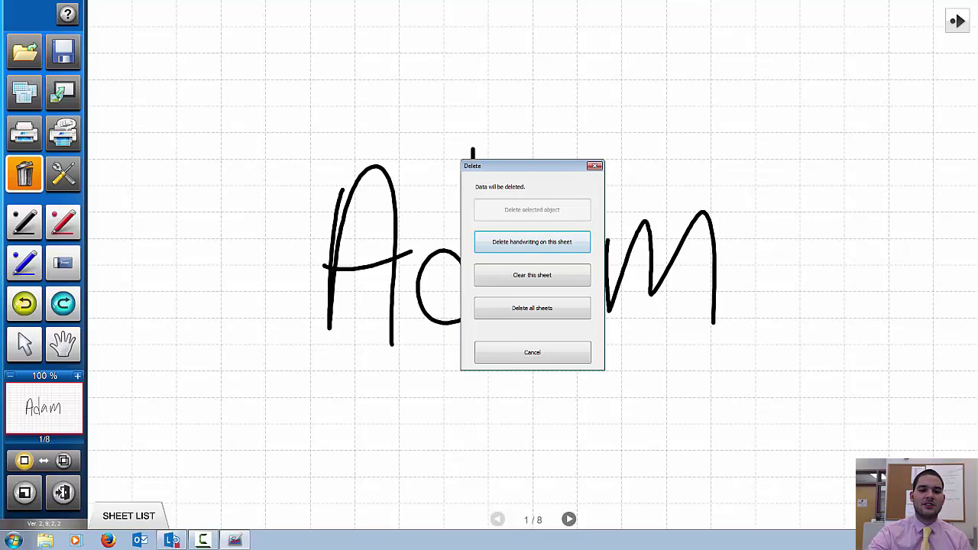
{"action": "key", "text": "Return"}
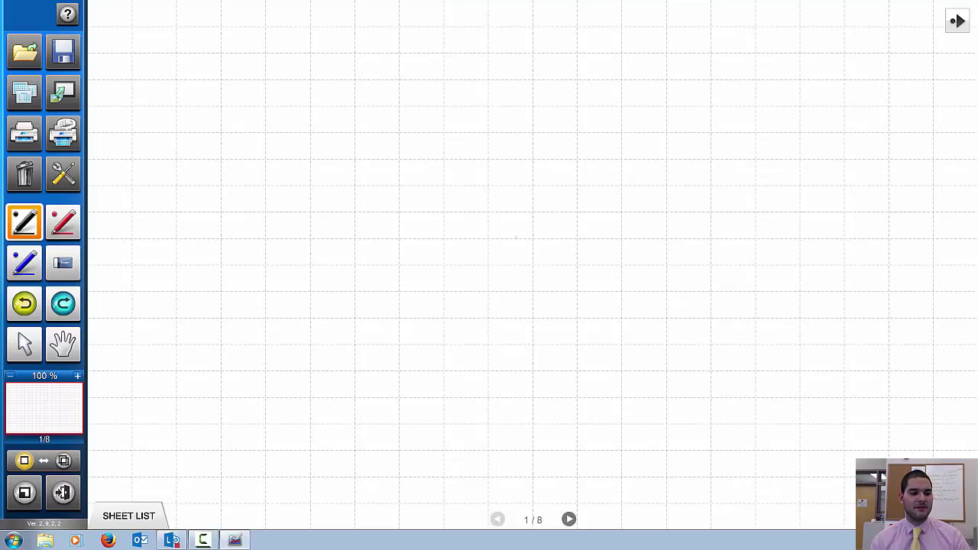
{"action": "left_click_drag", "start_coordinate": [183, 457], "coordinate": [96, 461]}
{"action": "mouse_move", "coordinate": [132, 482]}
{"action": "left_mouse_down"}
{"action": "mouse_move", "coordinate": [120, 476]}
{"action": "mouse_move", "coordinate": [124, 438]}
{"action": "left_mouse_up"}
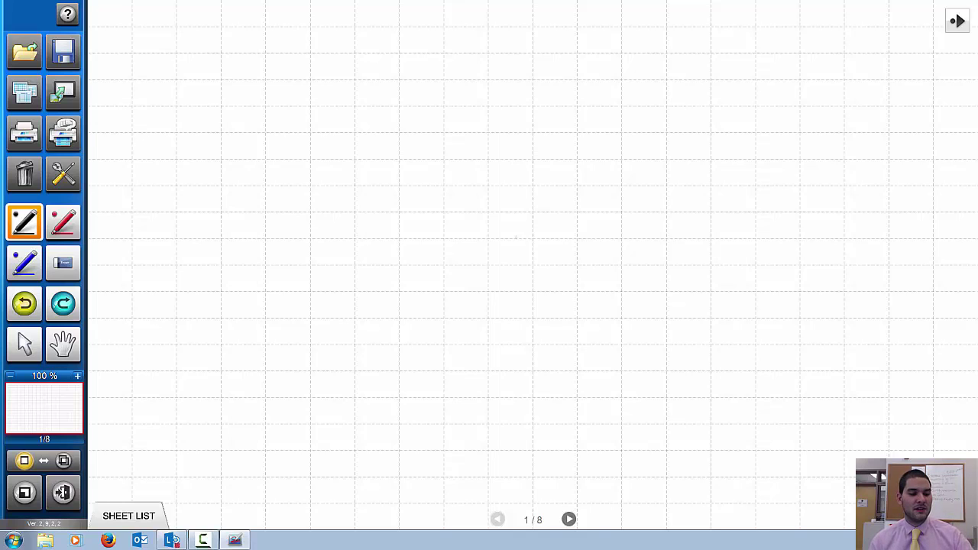
Change the pen tools from whiteboard to desktop overlay mode and show them over the HCC STEM blog in Firefox.
{"action": "left_click", "coordinate": [63, 460]}
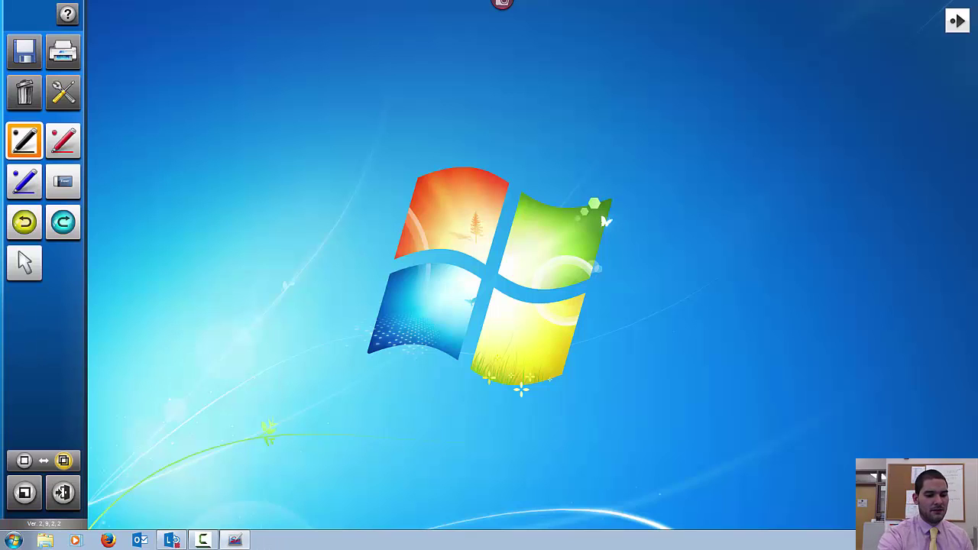
{"action": "left_click", "coordinate": [108, 540]}
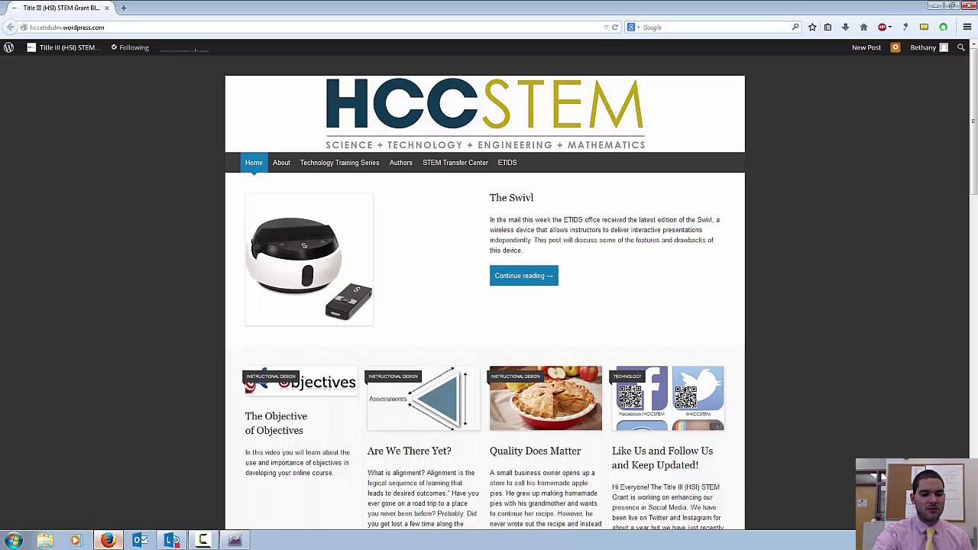
{"action": "left_click", "coordinate": [4, 87]}
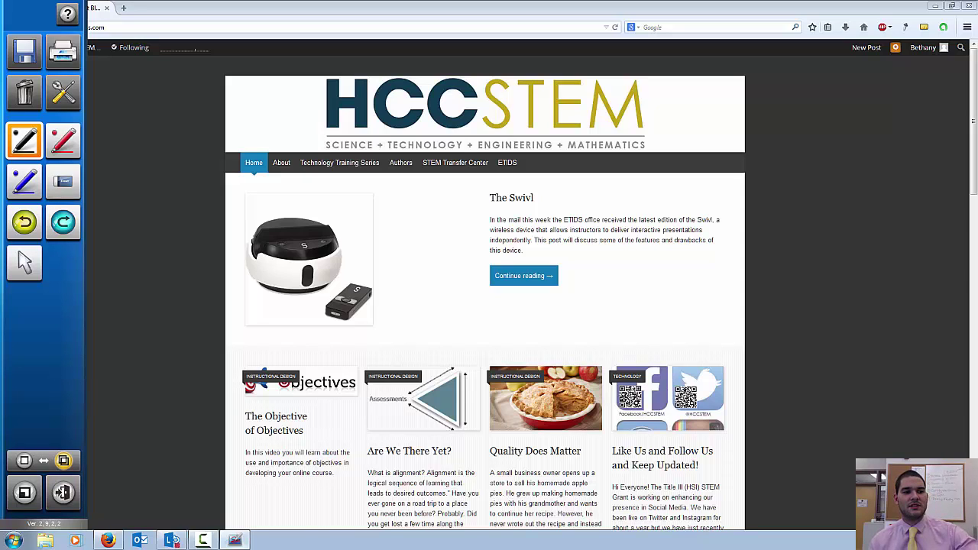
Annotate the blog in red with an arrow toward the Swivl picture and circles around "The Swivl" heading and the Assessments image.
{"action": "left_click", "coordinate": [62, 142]}
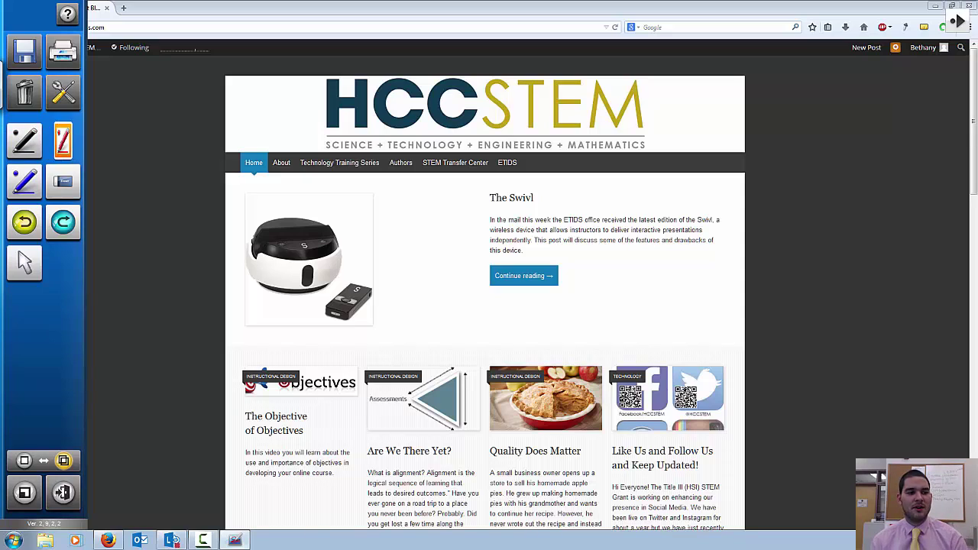
{"action": "mouse_move", "coordinate": [412, 257]}
{"action": "left_mouse_down"}
{"action": "mouse_move", "coordinate": [672, 221]}
{"action": "mouse_move", "coordinate": [725, 224]}
{"action": "left_mouse_up"}
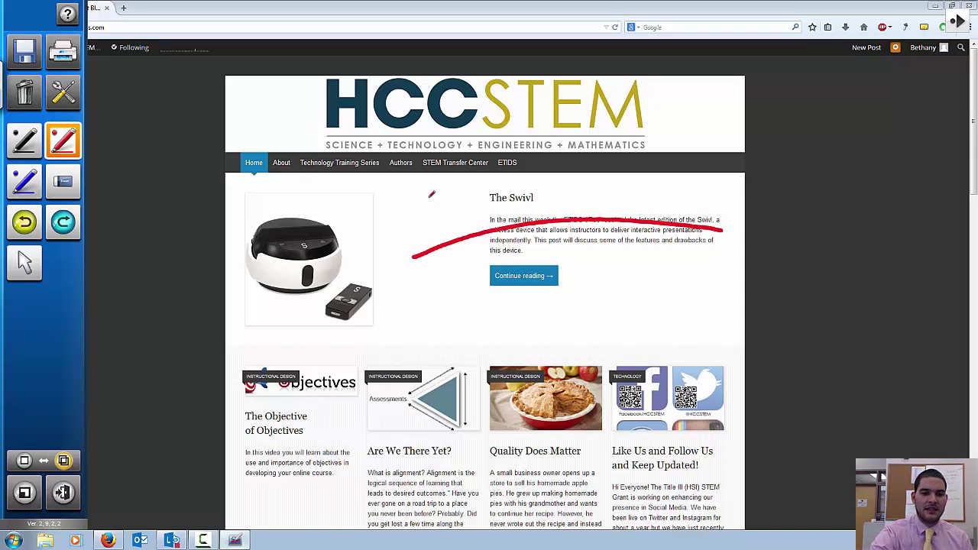
{"action": "left_click_drag", "start_coordinate": [430, 198], "coordinate": [484, 272]}
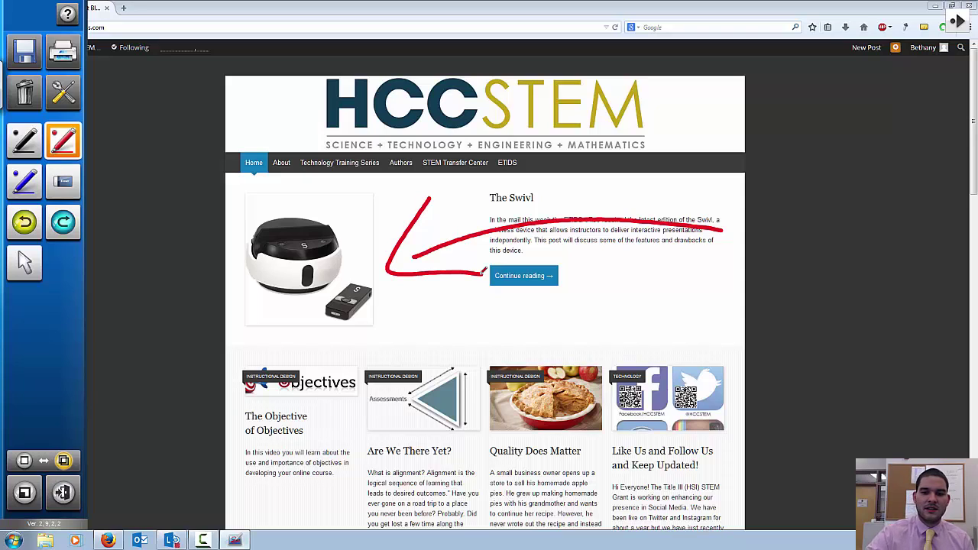
{"action": "mouse_move", "coordinate": [567, 188]}
{"action": "left_mouse_down"}
{"action": "mouse_move", "coordinate": [508, 170]}
{"action": "mouse_move", "coordinate": [535, 218]}
{"action": "mouse_move", "coordinate": [528, 164]}
{"action": "left_mouse_up"}
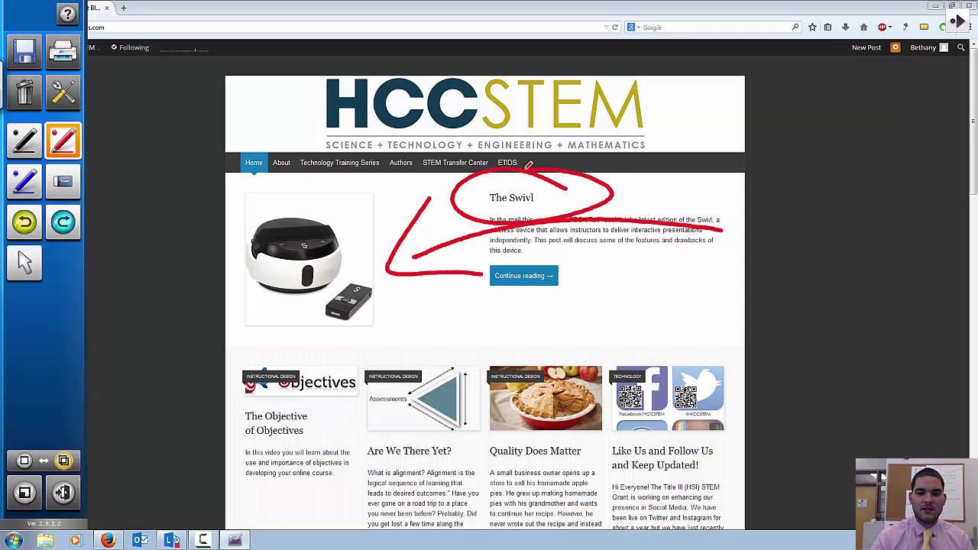
{"action": "mouse_move", "coordinate": [462, 310]}
{"action": "left_mouse_down"}
{"action": "mouse_move", "coordinate": [351, 424]}
{"action": "mouse_move", "coordinate": [419, 313]}
{"action": "left_mouse_up"}
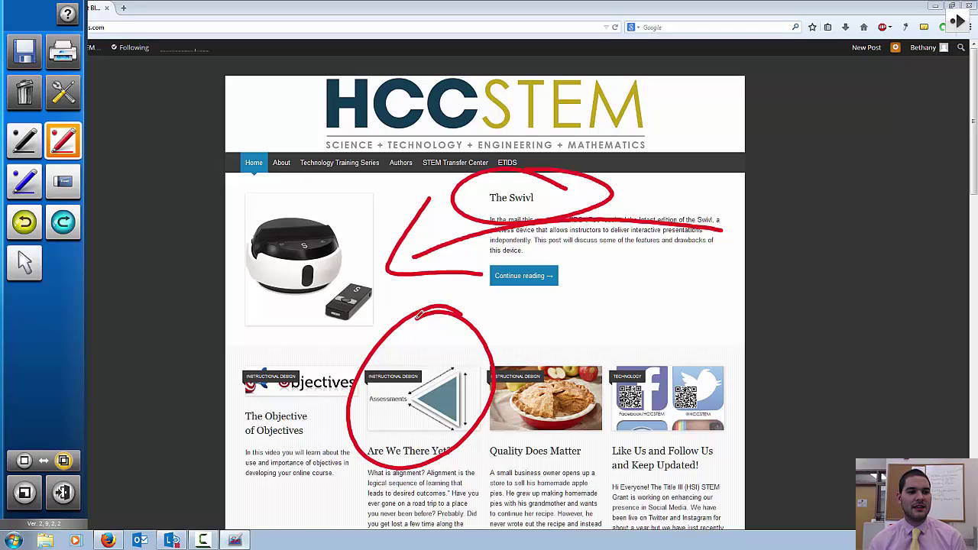
Undo the red circles and the arrow strokes one by one until the blog page is unmarked.
{"action": "left_click", "coordinate": [24, 221]}
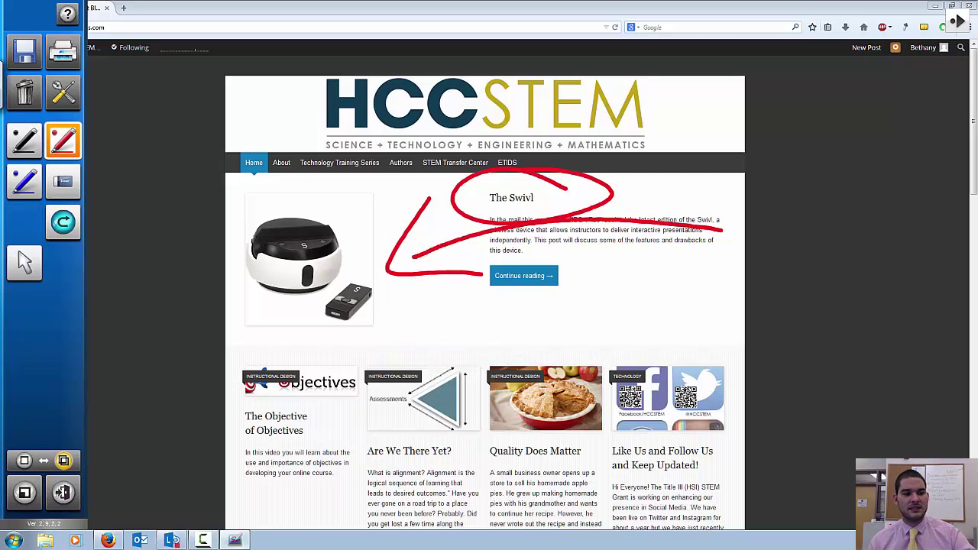
{"action": "left_click", "coordinate": [24, 222]}
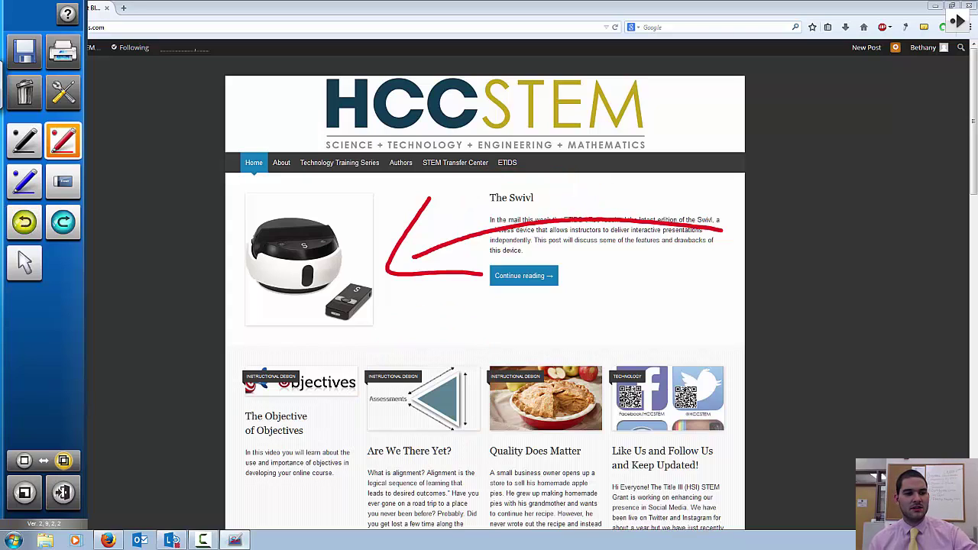
{"action": "left_click", "coordinate": [24, 221]}
{"action": "left_click", "coordinate": [24, 221]}
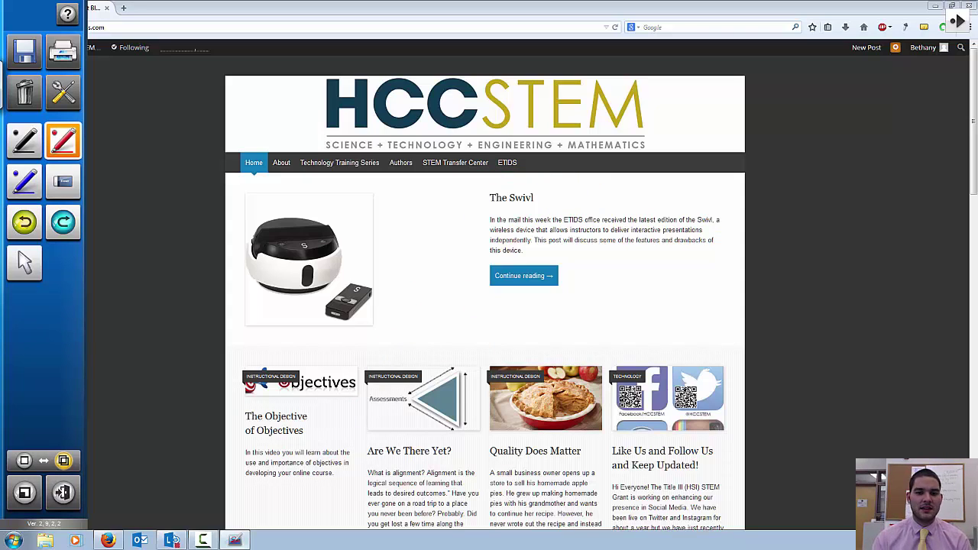
Circle "The Swivl" heading in red and draw an exclamation mark and a question mark beside the article.
{"action": "mouse_move", "coordinate": [584, 182]}
{"action": "left_mouse_down"}
{"action": "mouse_move", "coordinate": [631, 193]}
{"action": "mouse_move", "coordinate": [527, 157]}
{"action": "left_mouse_up"}
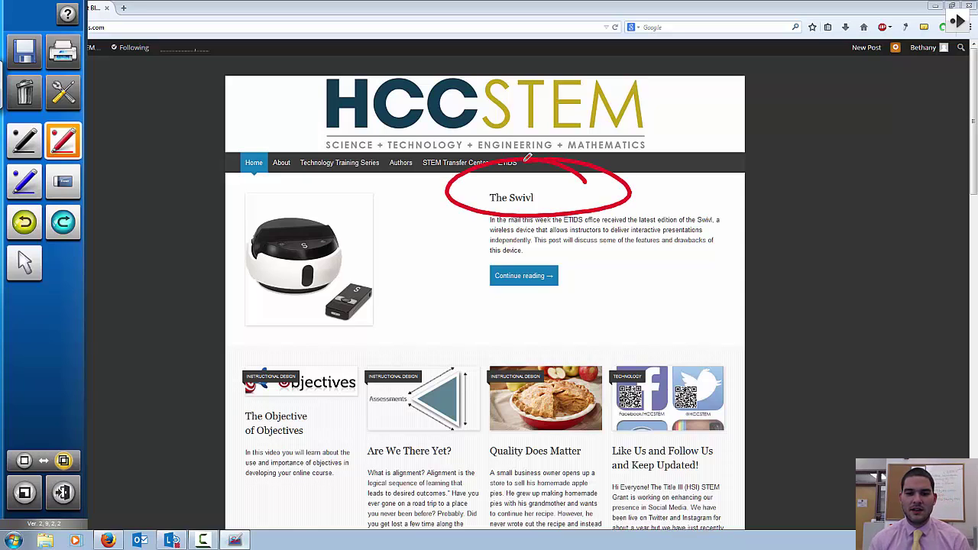
{"action": "left_click_drag", "start_coordinate": [668, 121], "coordinate": [661, 204]}
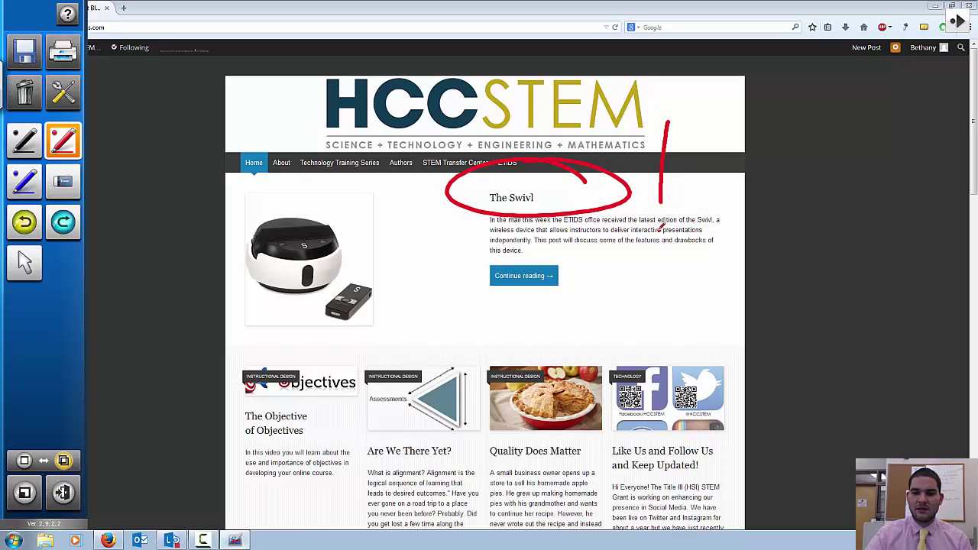
{"action": "mouse_move", "coordinate": [604, 281]}
{"action": "left_mouse_down"}
{"action": "mouse_move", "coordinate": [680, 271]}
{"action": "mouse_move", "coordinate": [644, 316]}
{"action": "left_mouse_up"}
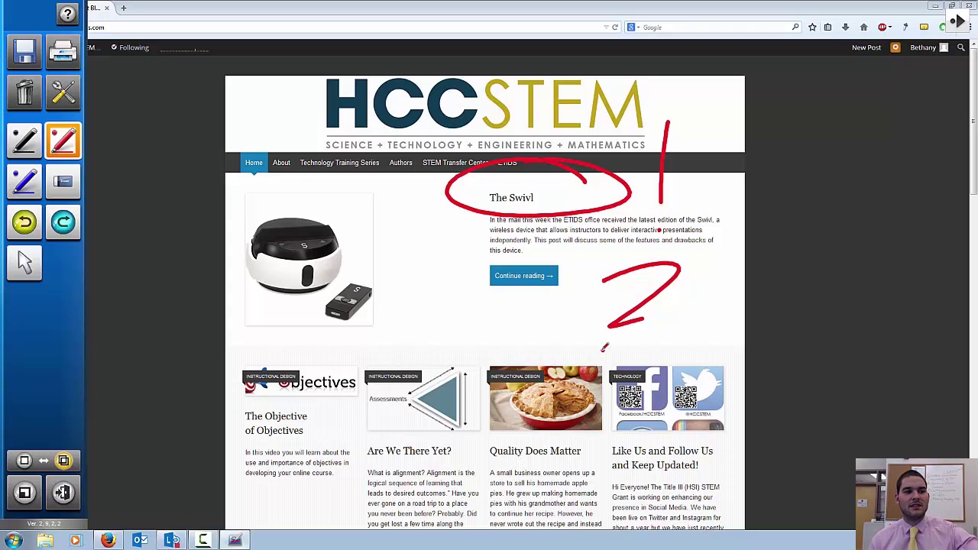
Delete all the handwriting drawn over the blog page.
{"action": "left_click", "coordinate": [25, 92]}
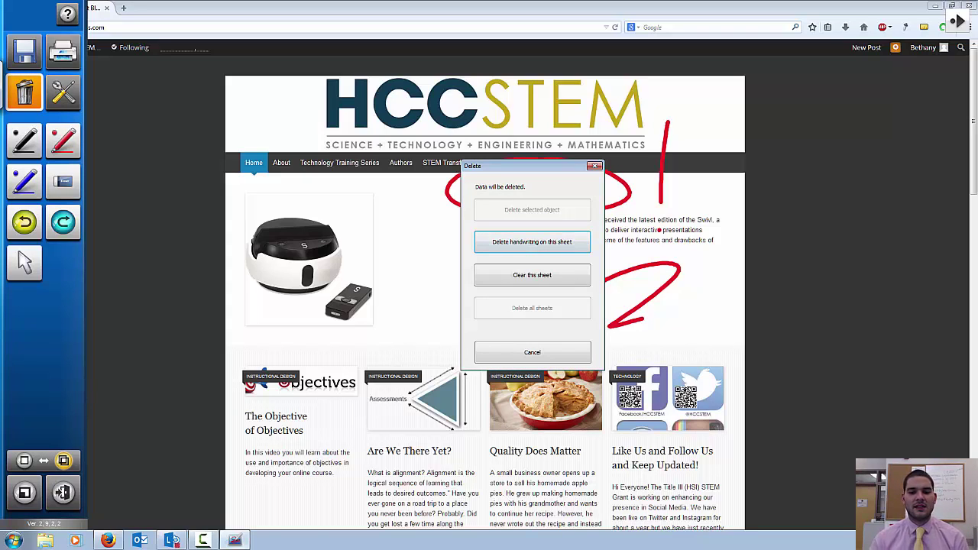
{"action": "key", "text": "Return"}
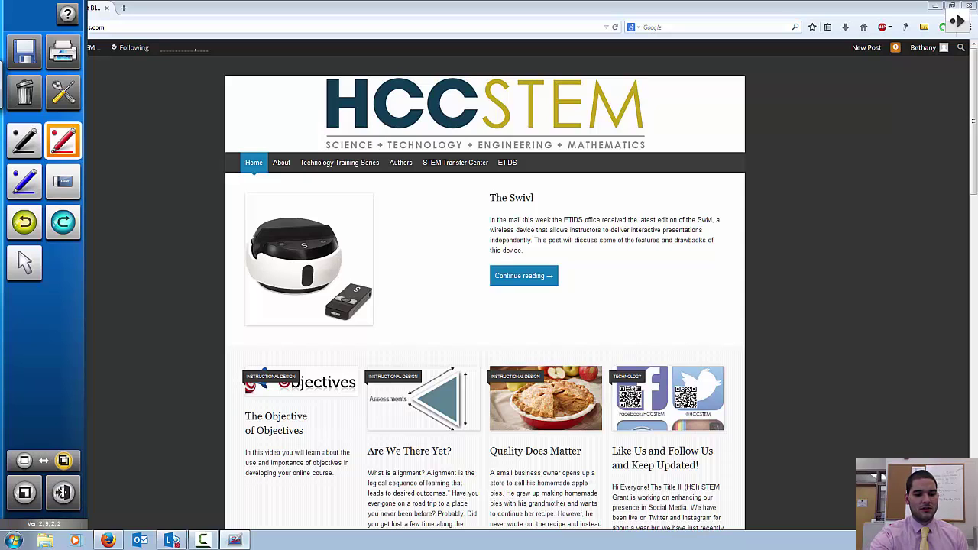
Close Pen Software without saving the whiteboard and return to the desktop.
{"action": "right_click", "coordinate": [234, 541]}
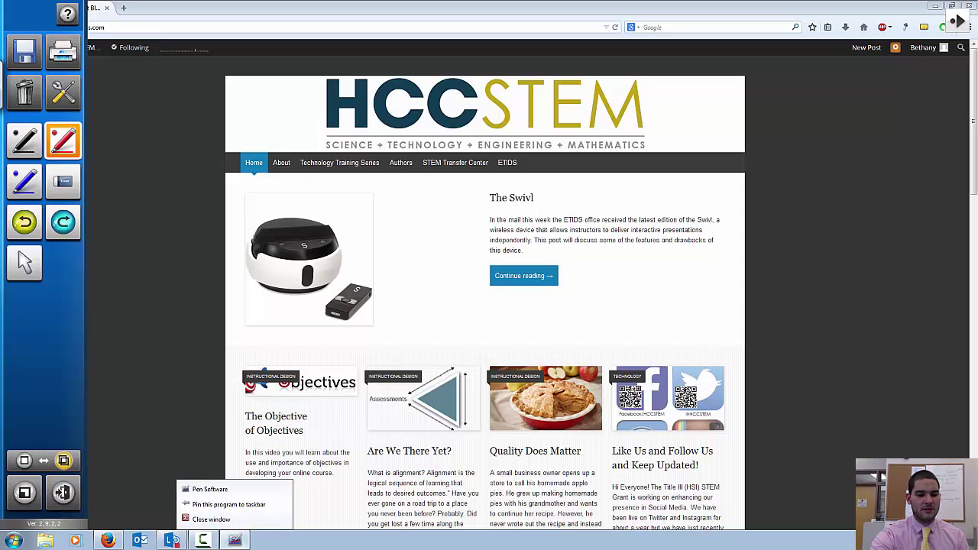
{"action": "left_click", "coordinate": [211, 519]}
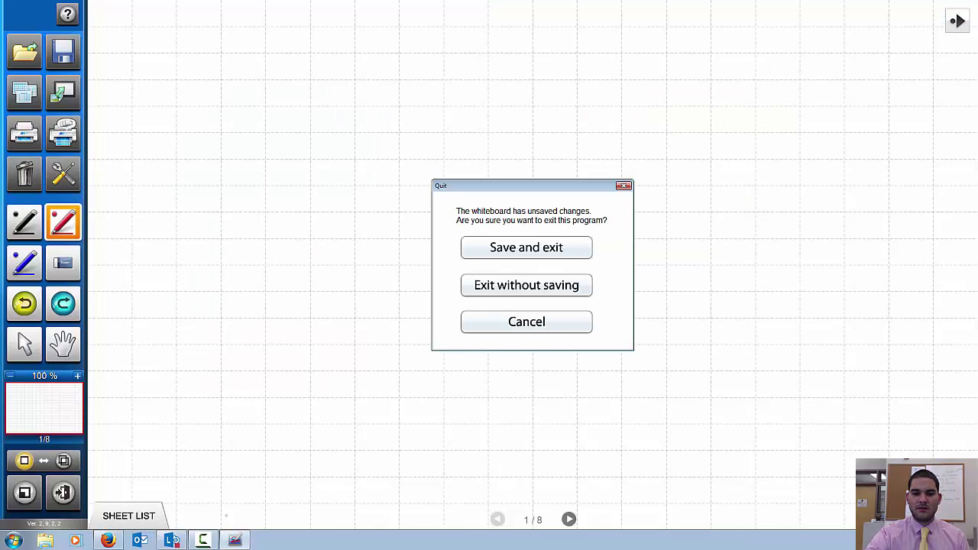
{"action": "left_click", "coordinate": [519, 287]}
{"action": "key", "text": "super+d"}
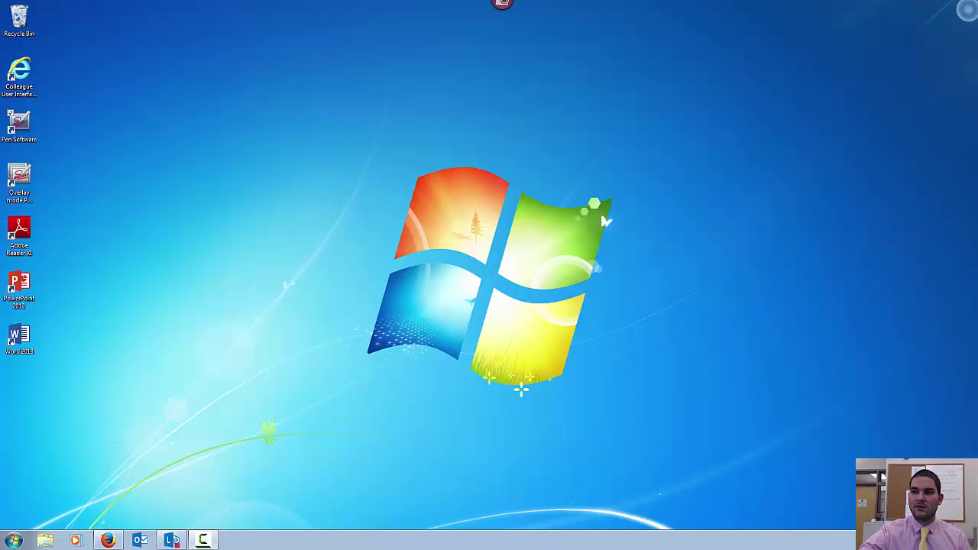
Open TRF_Y4_QM_Conference_AR.pdf in Adobe Reader and display its comment and drawing markup tools.
{"action": "double_click", "coordinate": [19, 231]}
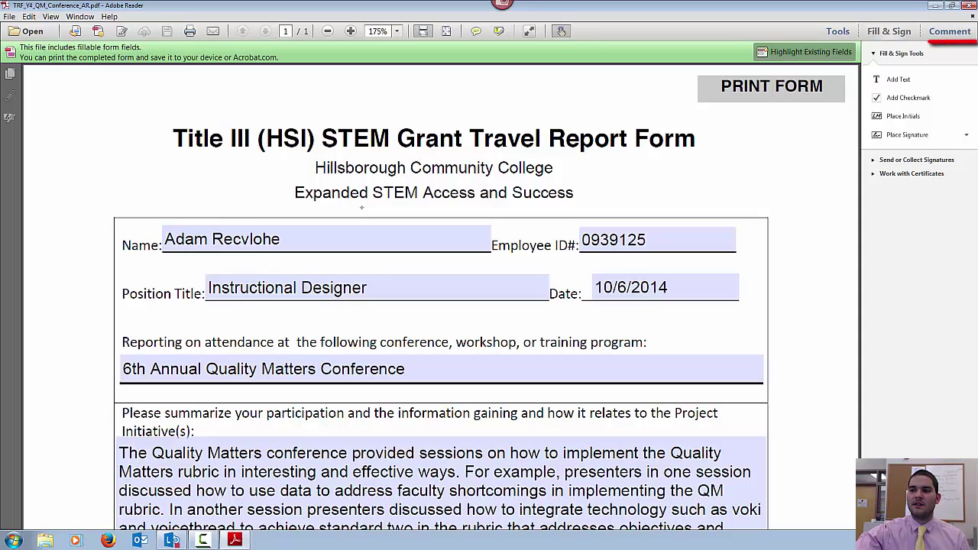
{"action": "left_click", "coordinate": [947, 31]}
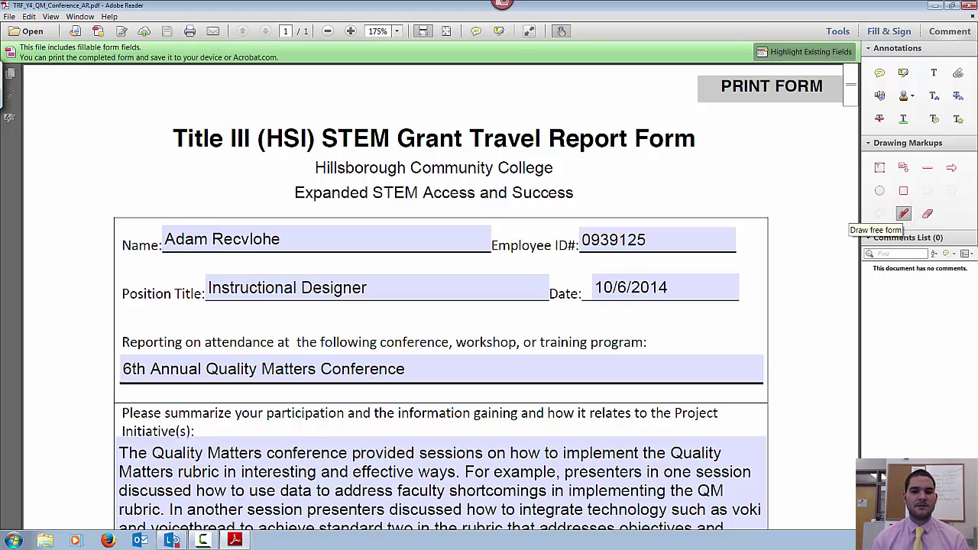
Draw a free-form red arrow pointing at the conference name and a large loop around the conference attendance section.
{"action": "left_click_drag", "start_coordinate": [89, 125], "coordinate": [303, 322]}
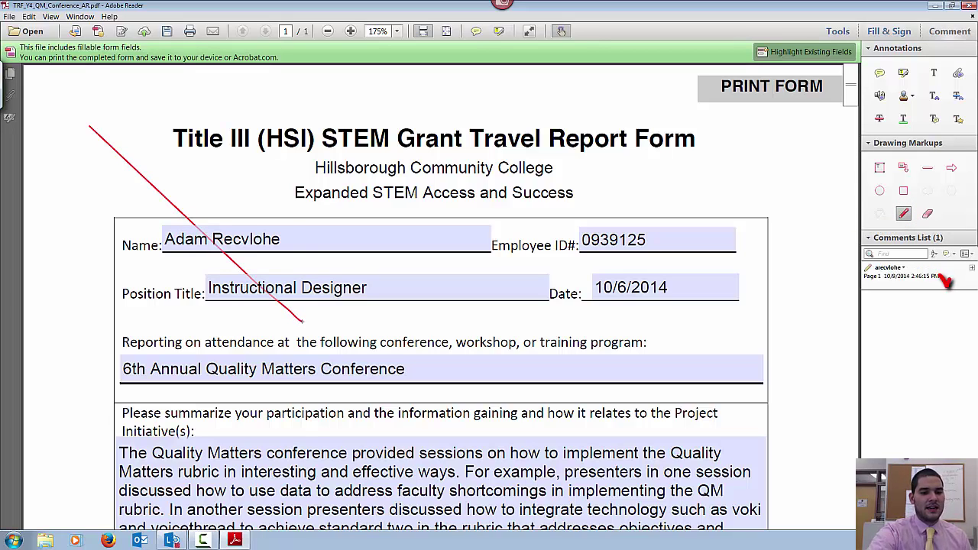
{"action": "mouse_move", "coordinate": [188, 321]}
{"action": "left_mouse_down"}
{"action": "mouse_move", "coordinate": [311, 277]}
{"action": "mouse_move", "coordinate": [289, 229]}
{"action": "left_mouse_up"}
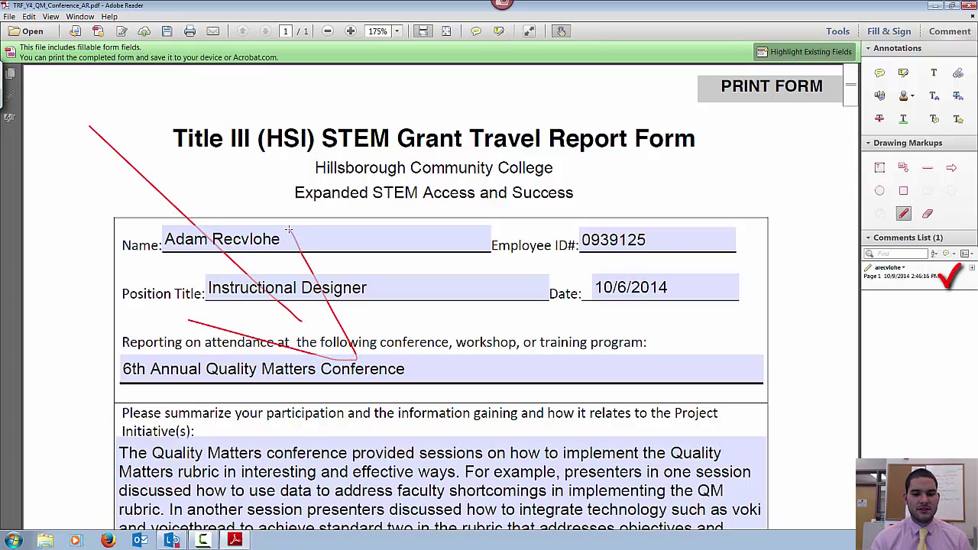
{"action": "mouse_move", "coordinate": [750, 351]}
{"action": "left_mouse_down"}
{"action": "mouse_move", "coordinate": [405, 307]}
{"action": "mouse_move", "coordinate": [102, 365]}
{"action": "mouse_move", "coordinate": [561, 468]}
{"action": "mouse_move", "coordinate": [742, 323]}
{"action": "left_mouse_up"}
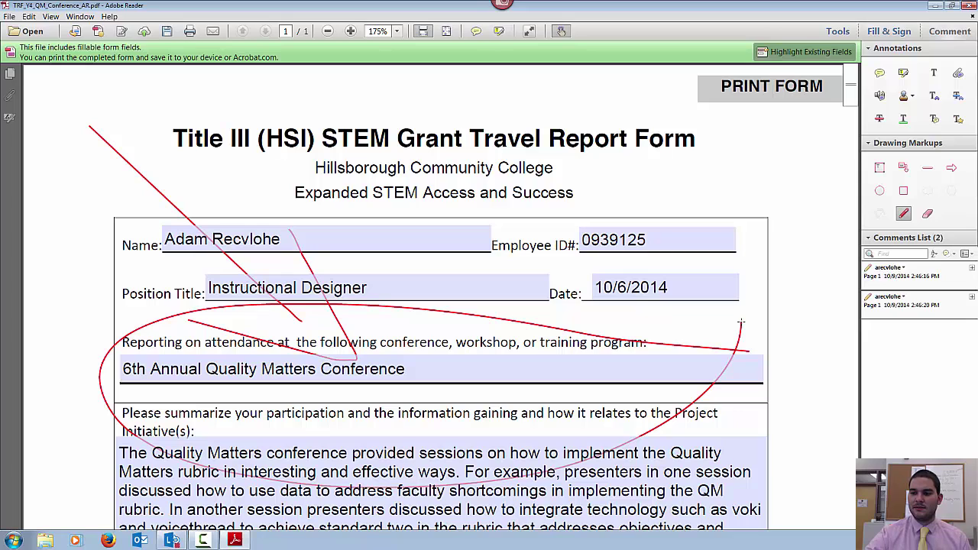
Delete the free-form arrow markup from the form's comments.
{"action": "right_click", "coordinate": [936, 270]}
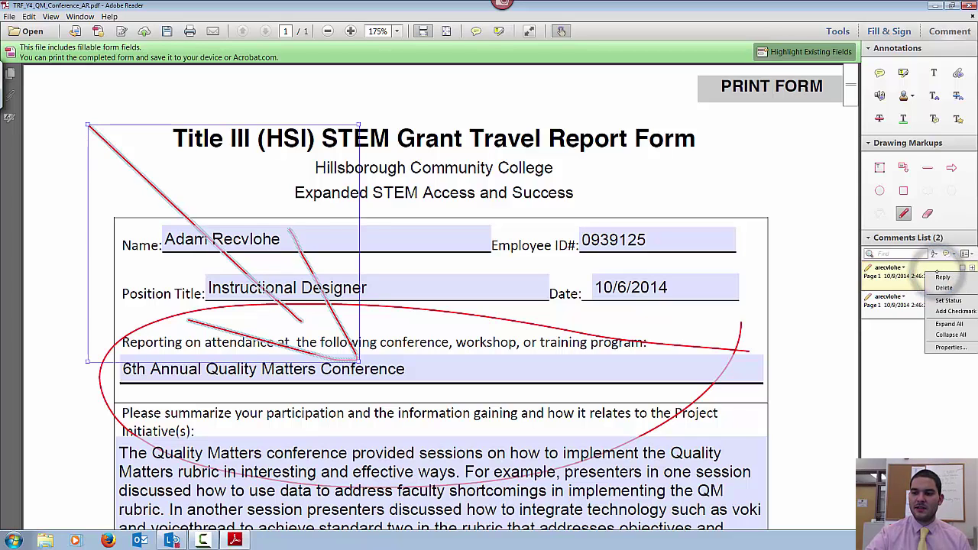
{"action": "left_click", "coordinate": [944, 289]}
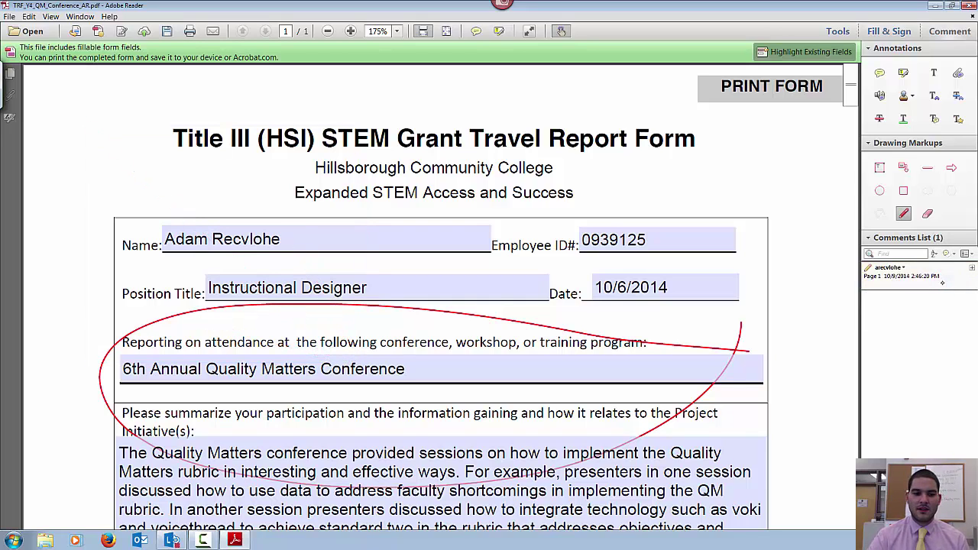